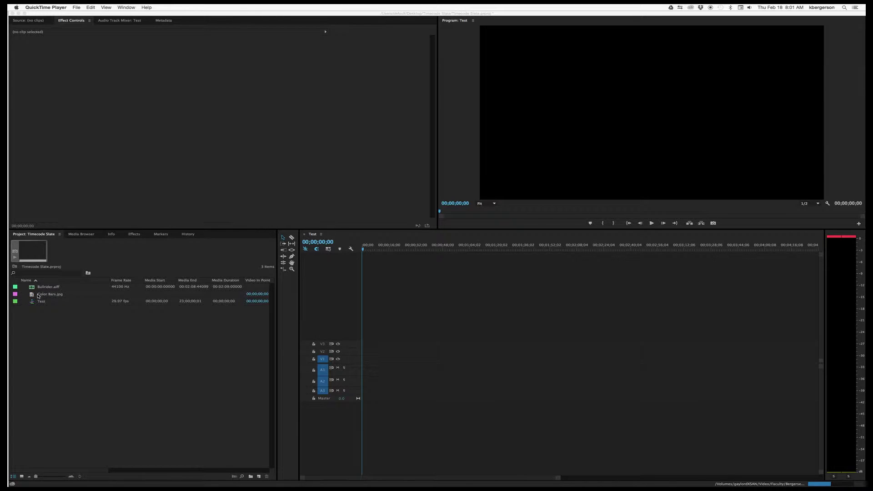
- Load the Color Bars.jpg still into the Source monitor for preview
double_click(33, 296)
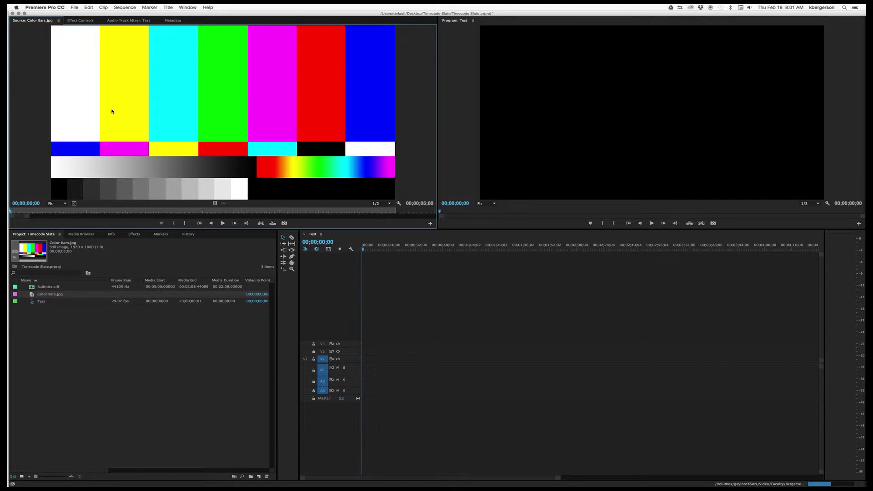
- Create a DSLR 1080p30 sequence named 'Music Video Timecode Slate'
click(105, 377)
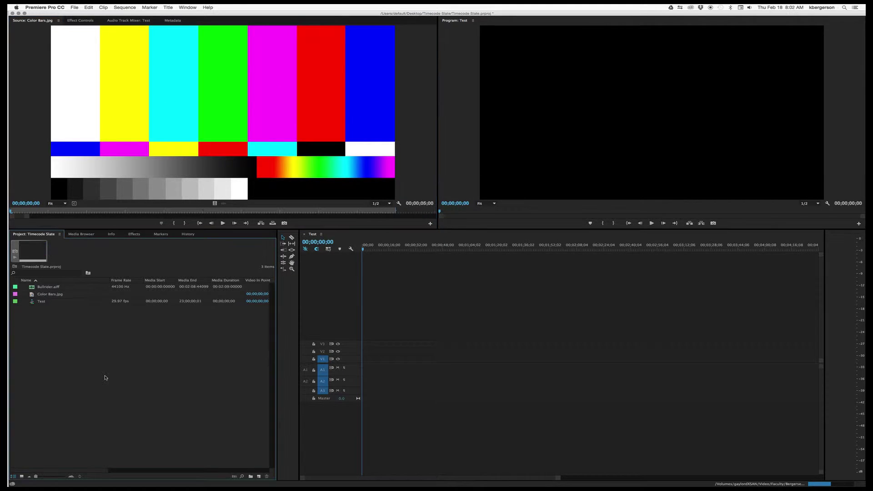
click(75, 7)
mouse_move(114, 14)
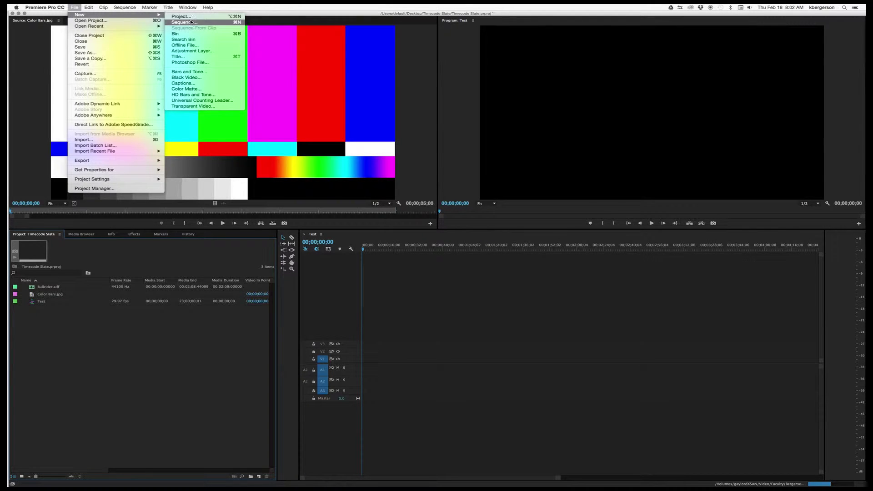
click(185, 22)
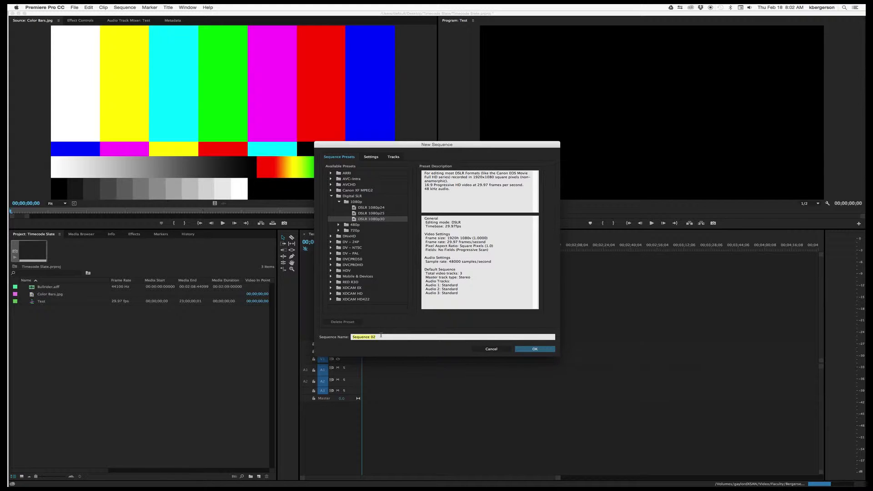
text(Music Vodep)
key(BackSpace)
key(BackSpace)
key(BackSpace)
key(BackSpace)
key(BackSpace)
key(BackSpace)
text(Video Timecode Slate)
click(530, 353)
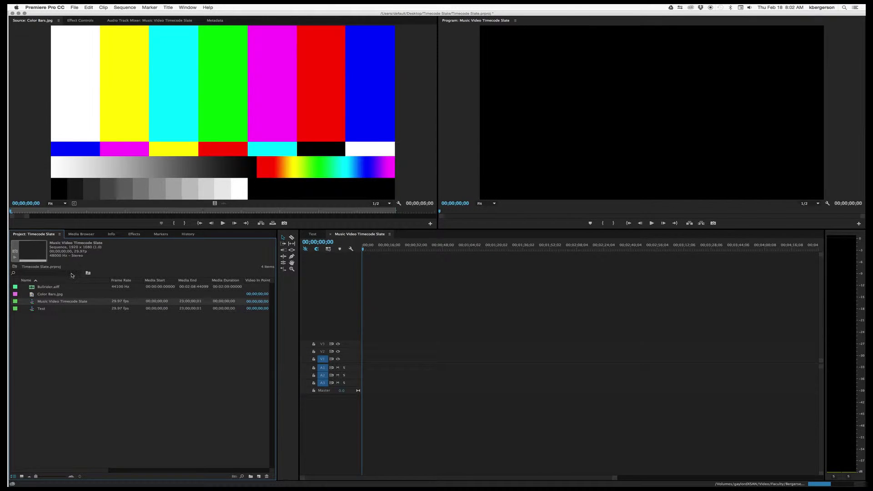
- Place Color Bars.jpg on V1 and Bullrider.aiff on the audio tracks, preview, then select the bars clip
drag(31, 297, 357, 365)
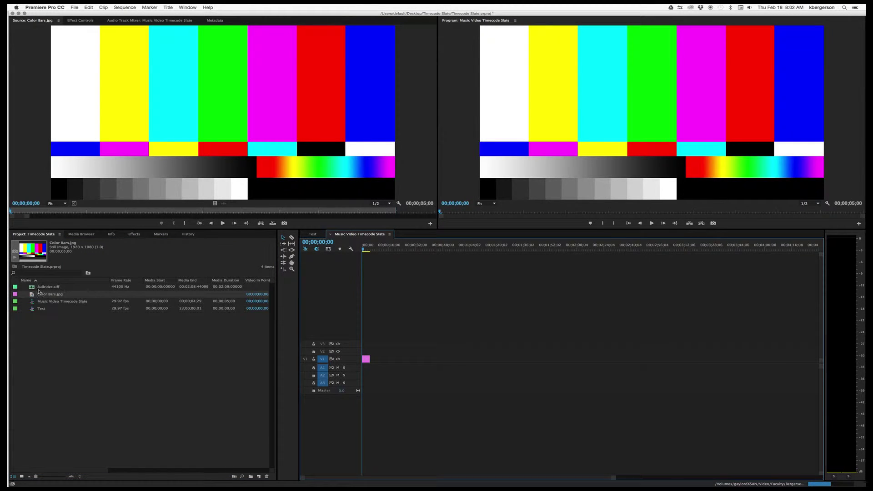
drag(36, 287, 577, 359)
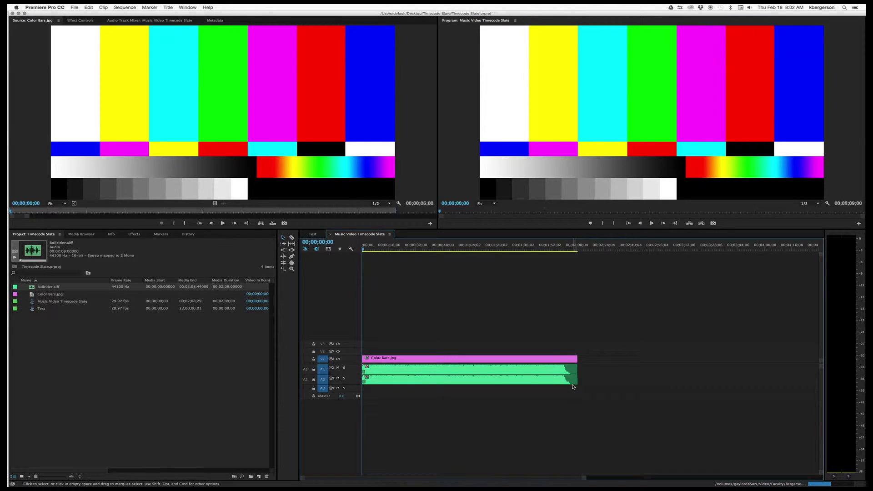
drag(392, 249, 362, 252)
key(space)
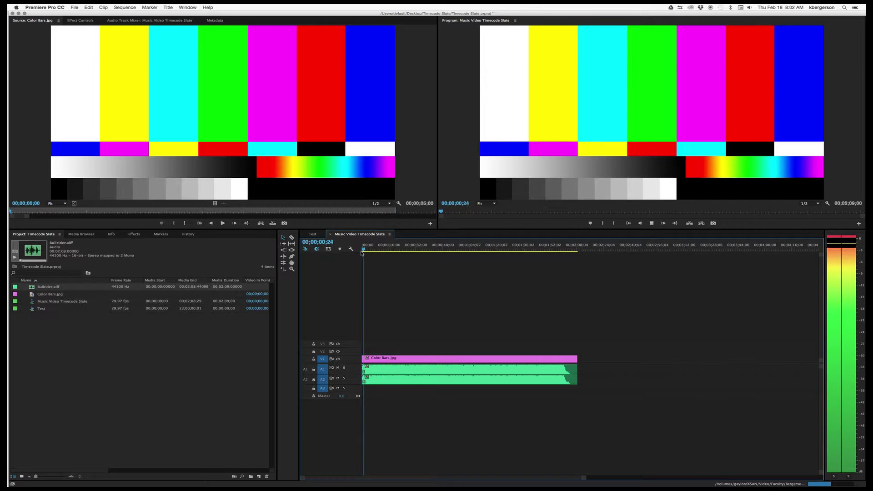
key(space)
click(362, 249)
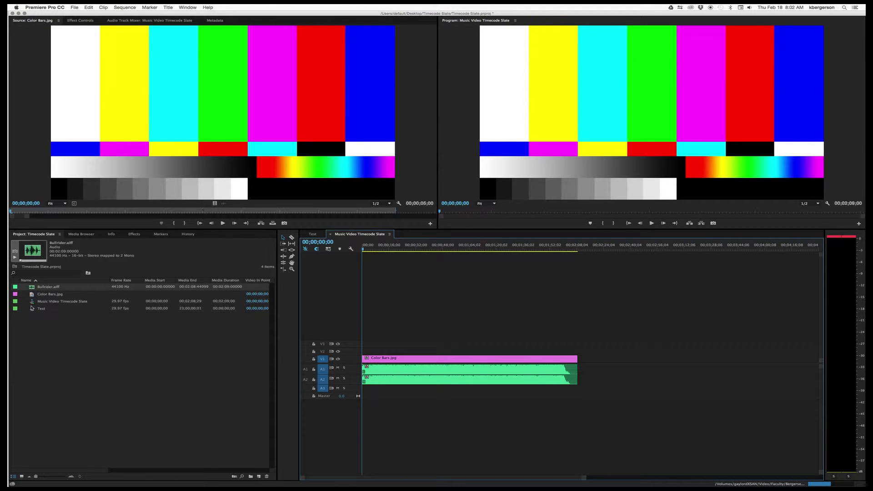
click(389, 361)
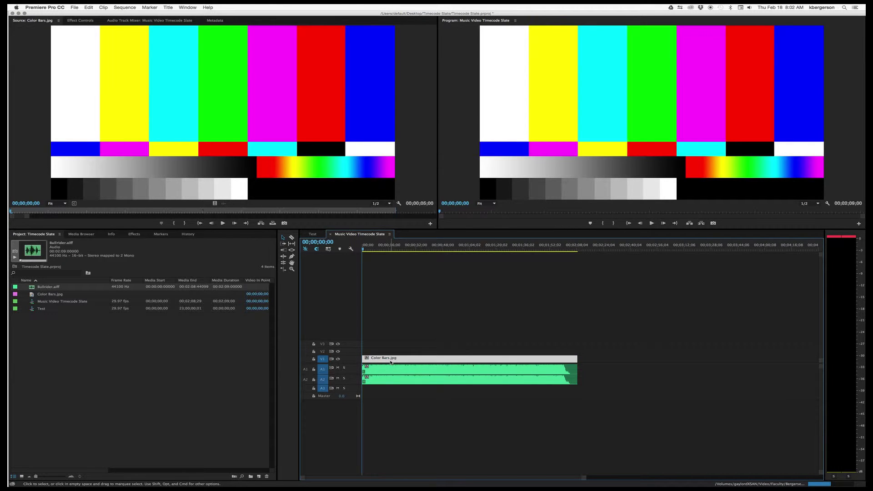
- Search the effects for 'time' and apply Video > Timecode to the Color Bars.jpg clip
click(135, 235)
click(30, 243)
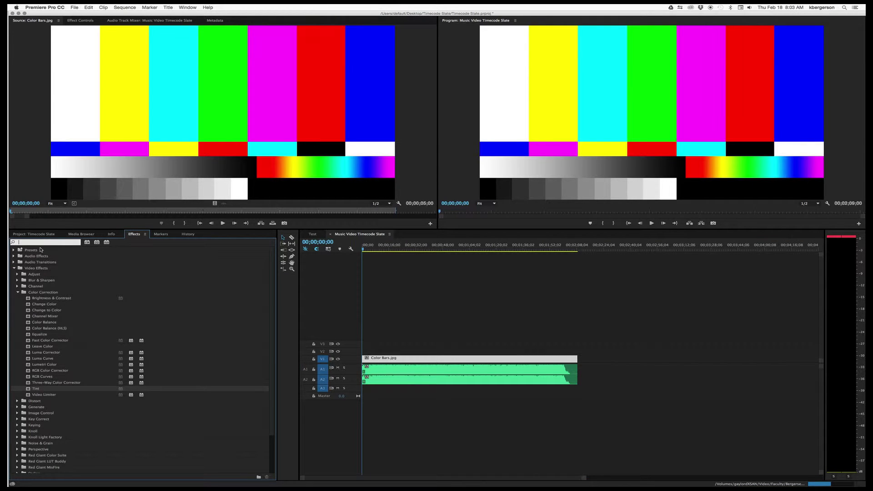
text(time)
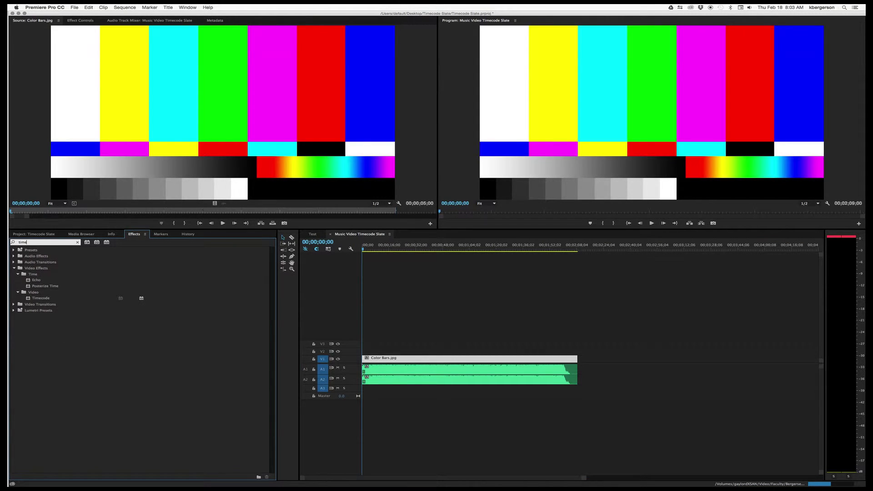
click(39, 293)
drag(28, 299, 406, 360)
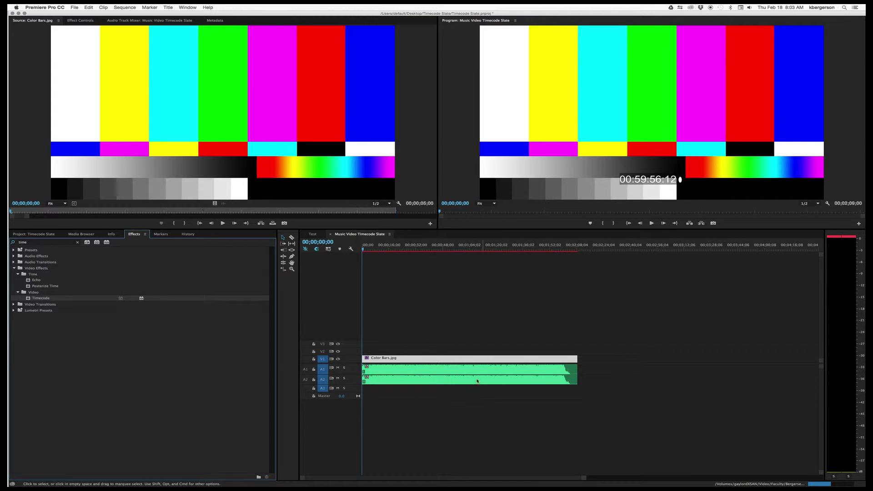
- Enlarge the timecode overlay to 68% size and raise it to Position Y 378.4
click(85, 21)
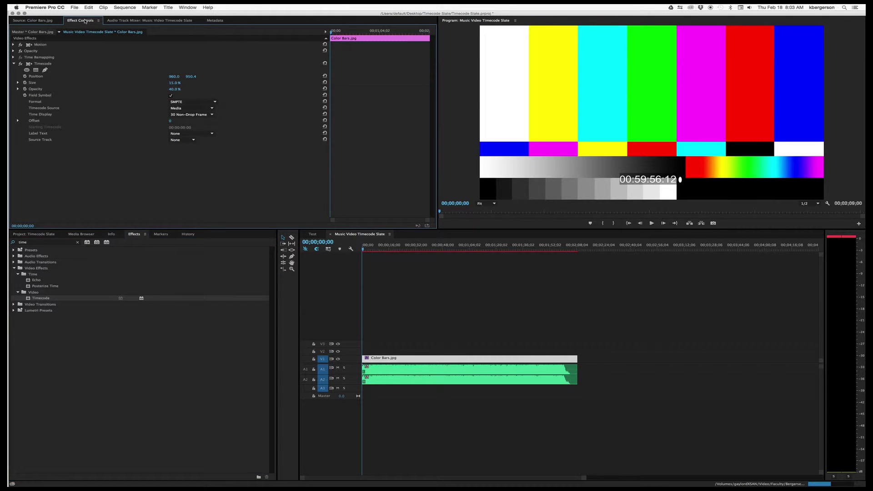
drag(173, 83, 156, 77)
click(355, 252)
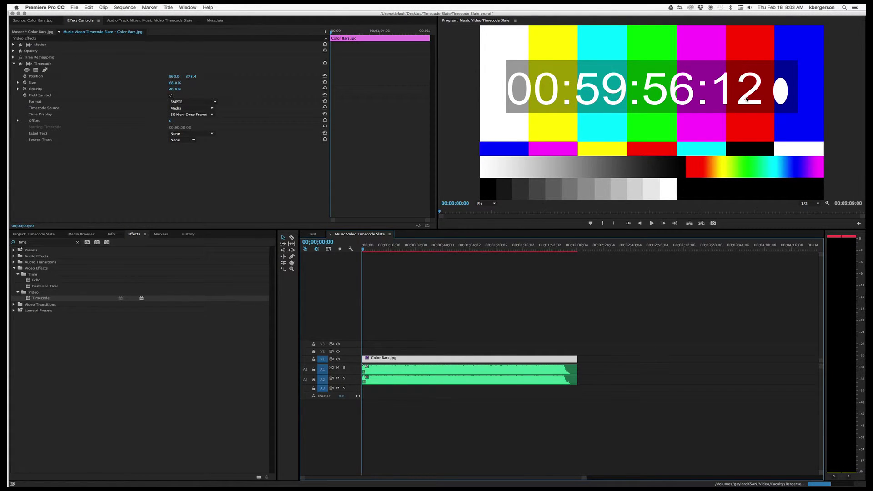
- Set the timecode Offset to 158 so it reads 01:00:00:00, and play back to check
click(17, 120)
drag(170, 122, 220, 122)
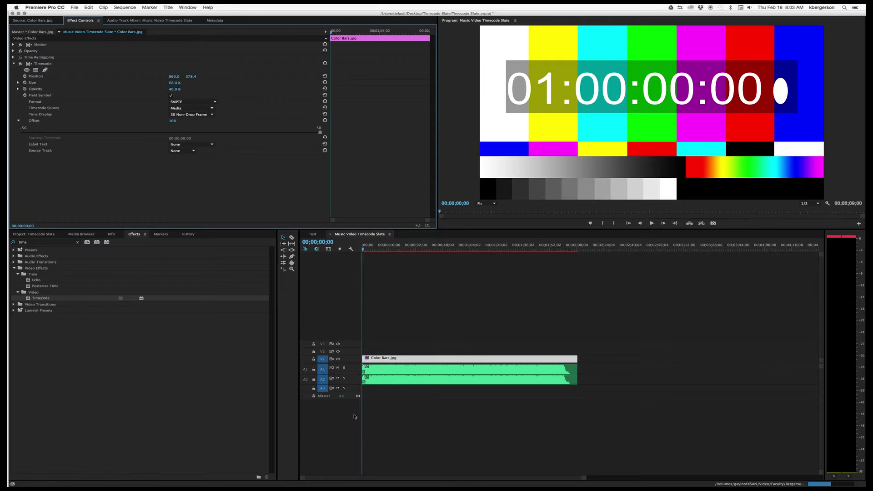
key(space)
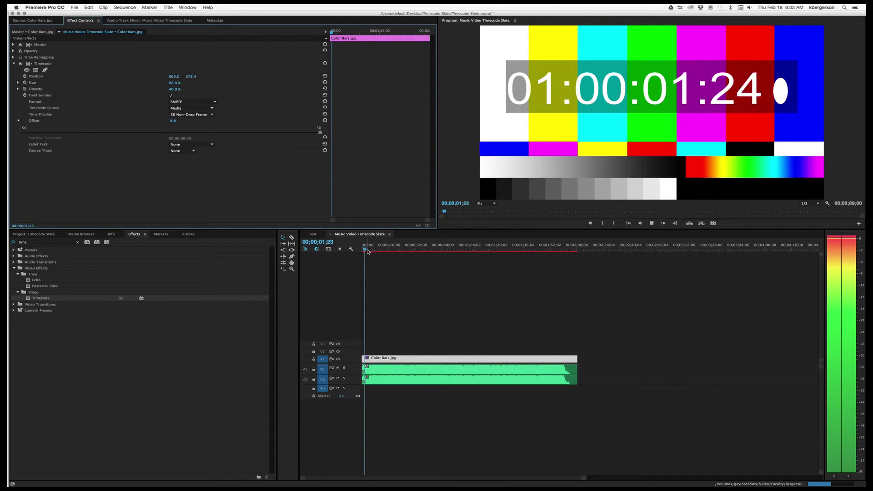
drag(368, 251, 471, 263)
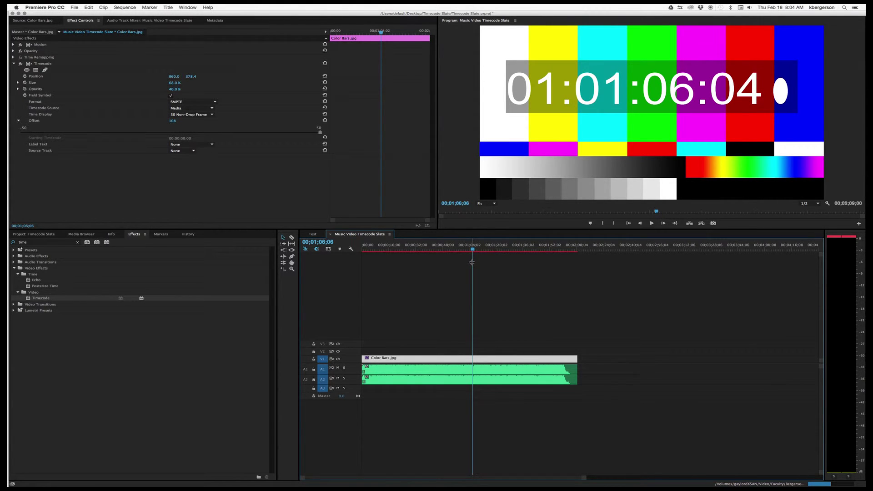
- Render the sequence In to Out and stop the playback that follows
click(126, 8)
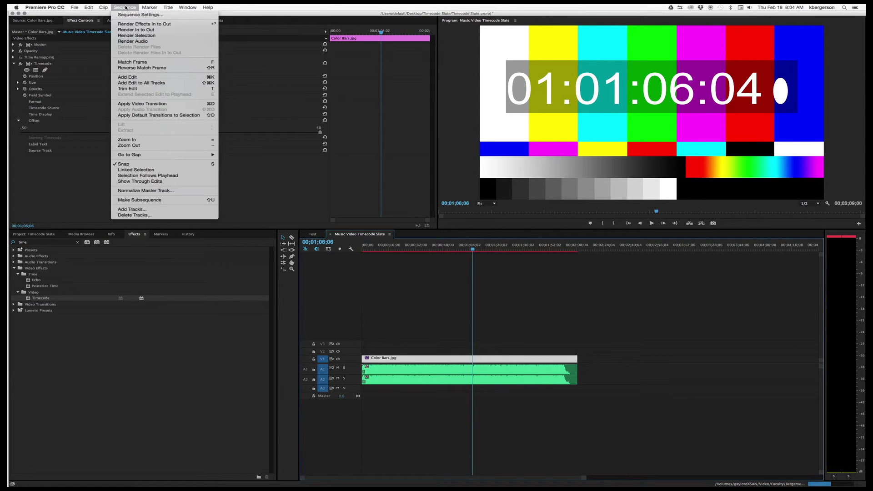
click(148, 28)
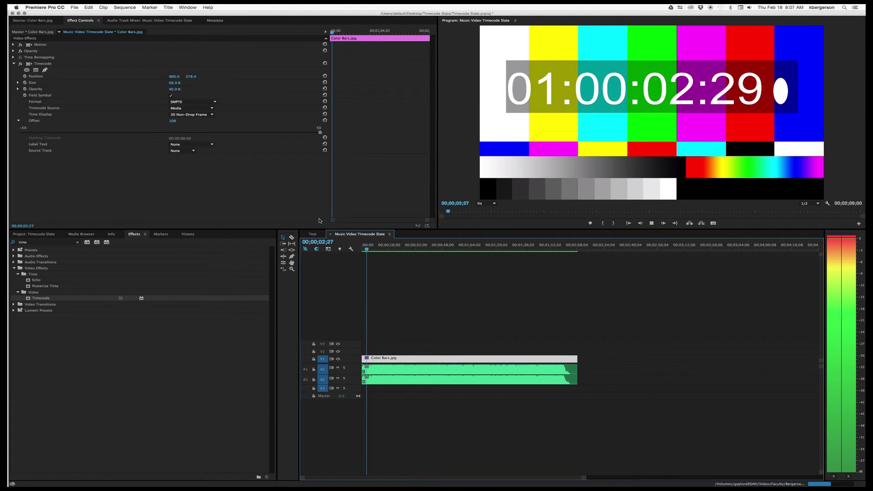
key(space)
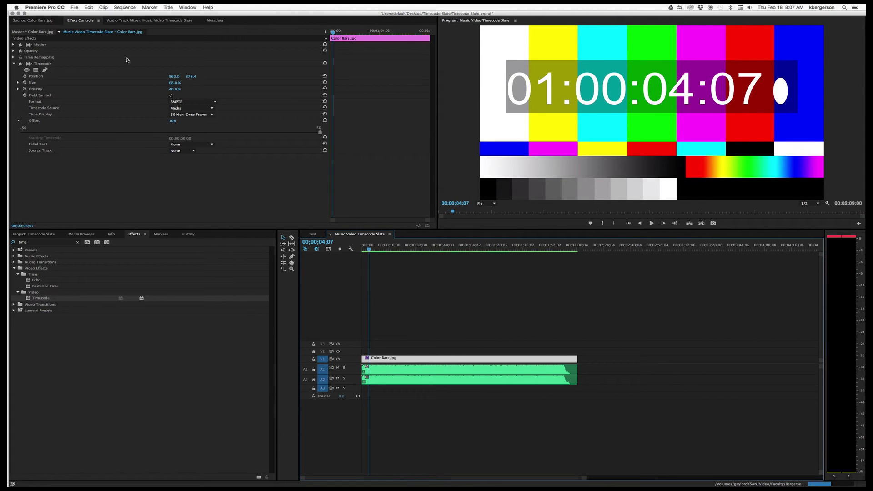
- Export the sequence as a QuickTime movie with H.264 video at quality 50
click(73, 8)
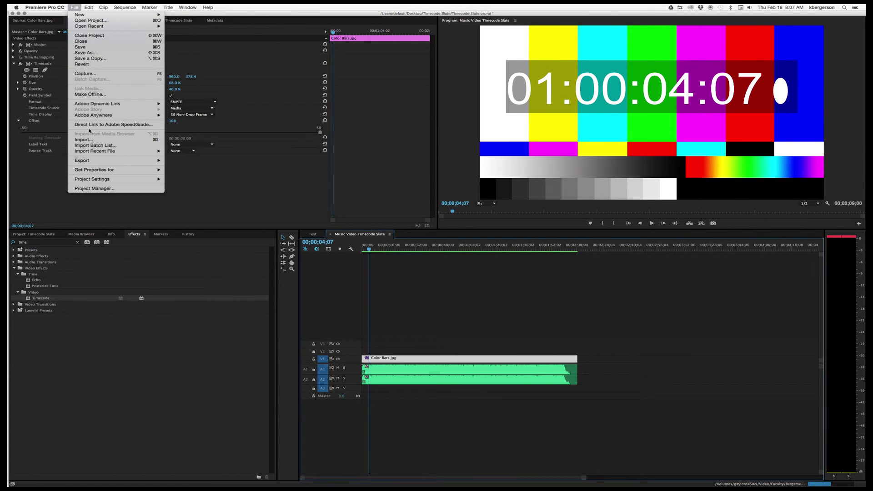
click(427, 192)
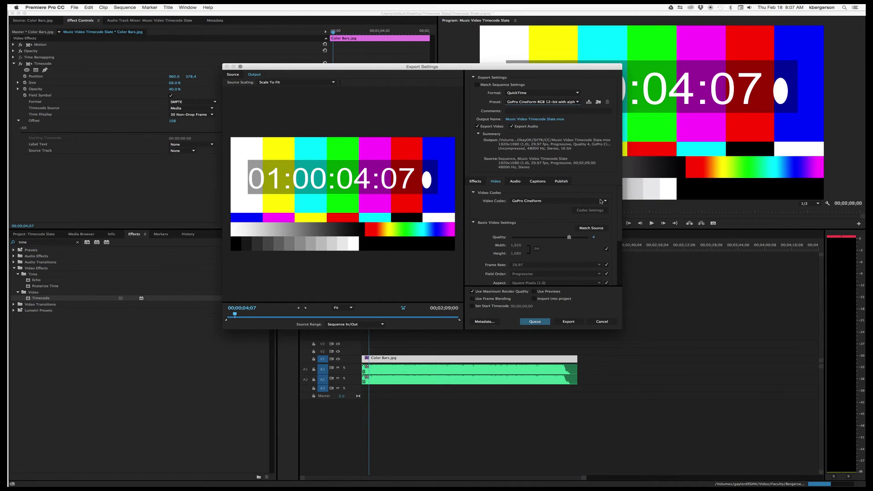
click(606, 201)
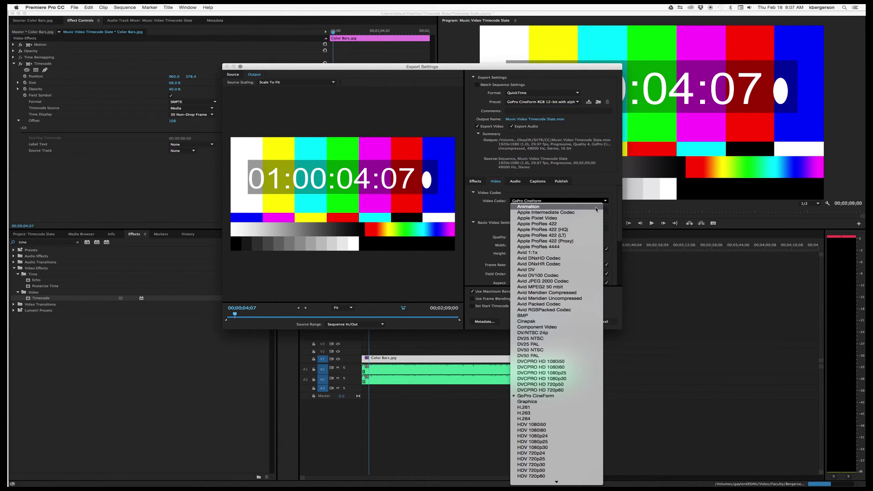
key(Escape)
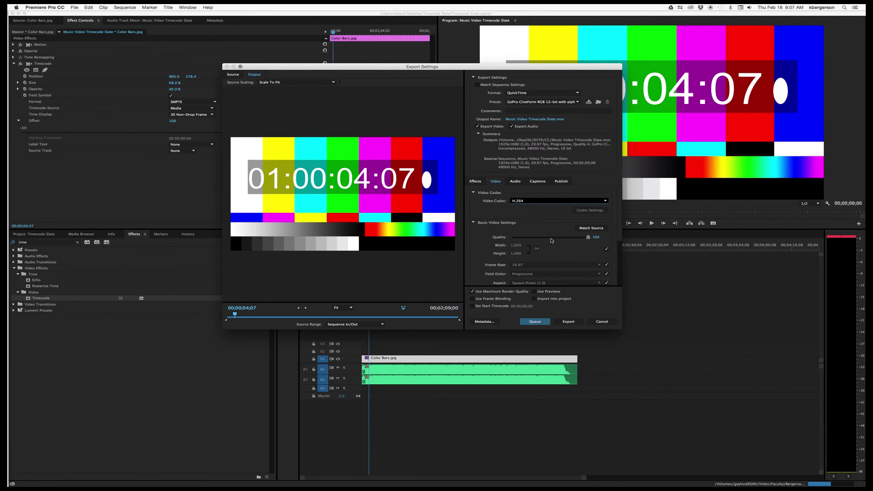
scroll(591, 238, down, 10)
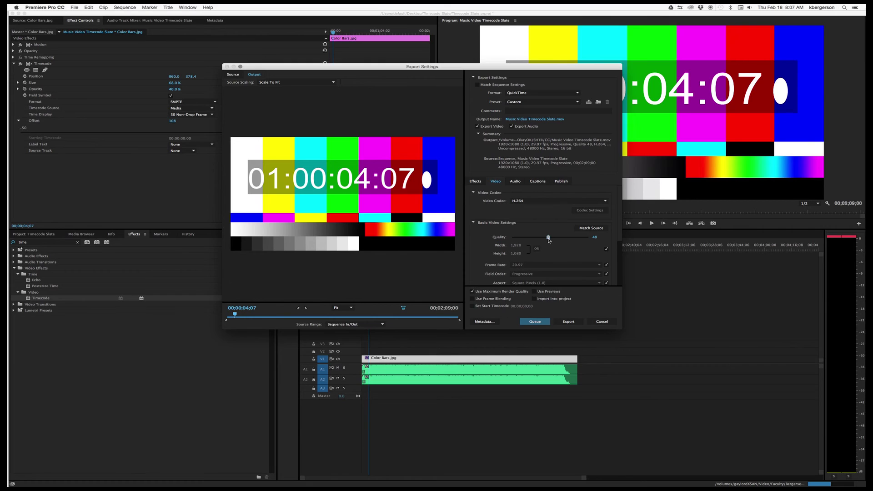
drag(549, 238, 550, 237)
click(515, 182)
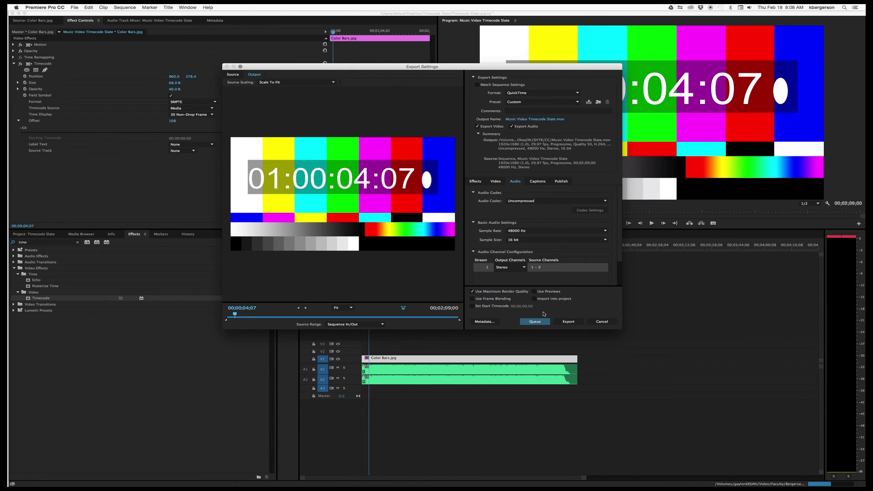
click(568, 322)
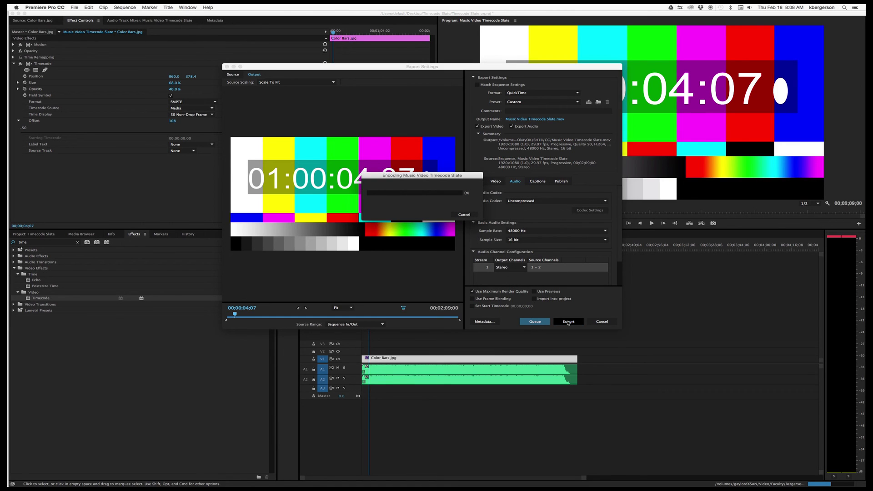